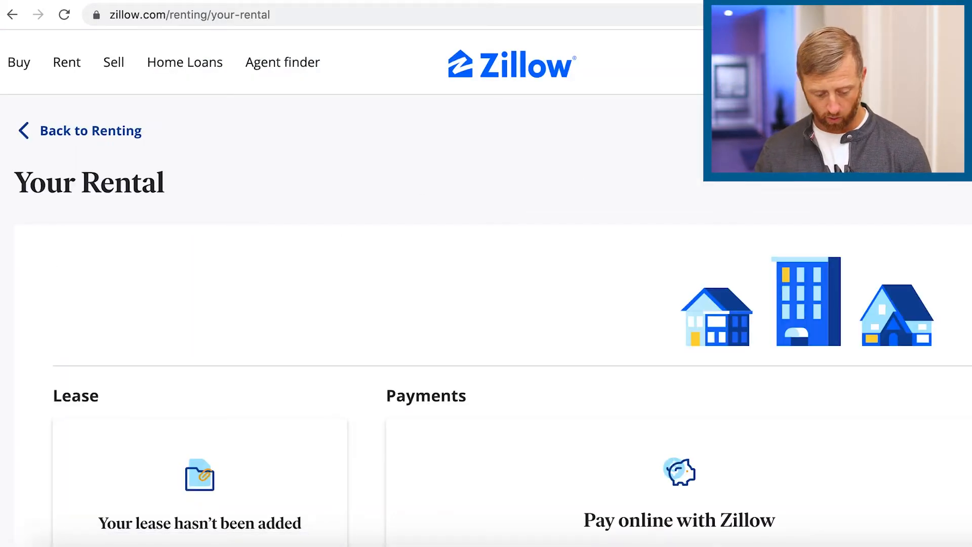
# Step: Open the rental management listings and start adding a new property
pyautogui.scroll(-5, 879, 224)
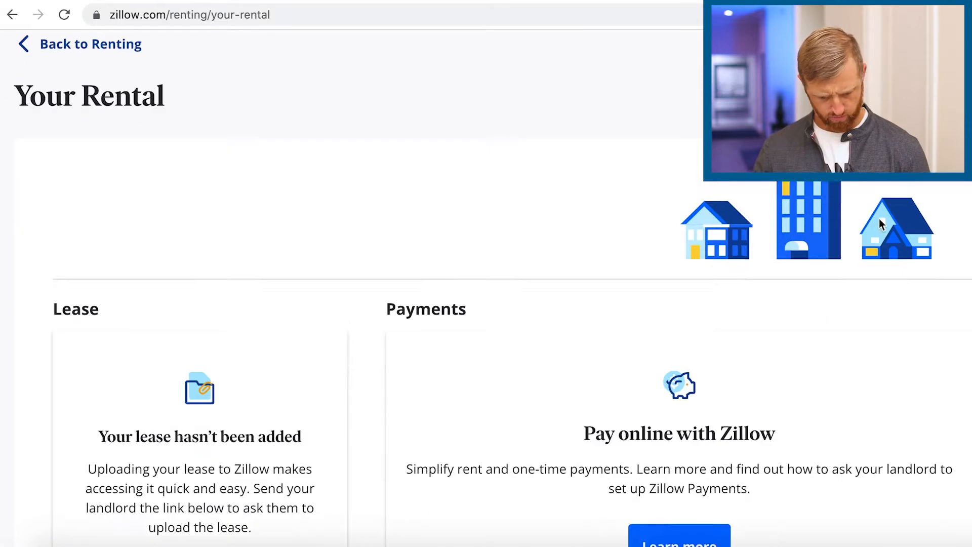
pyautogui.scroll(2, 878, 224)
pyautogui.scroll(3, 879, 223)
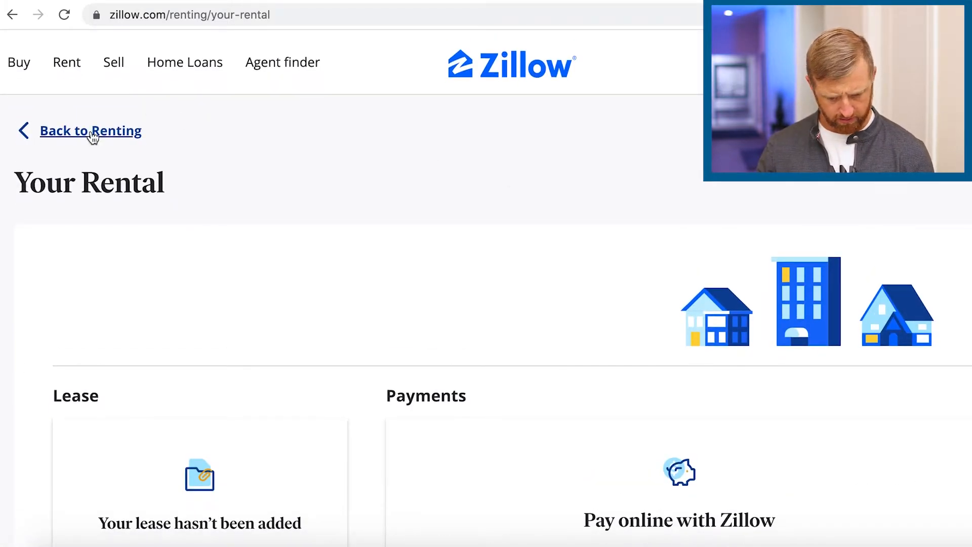
pyautogui.click(92, 136)
pyautogui.moveTo(759, 63)
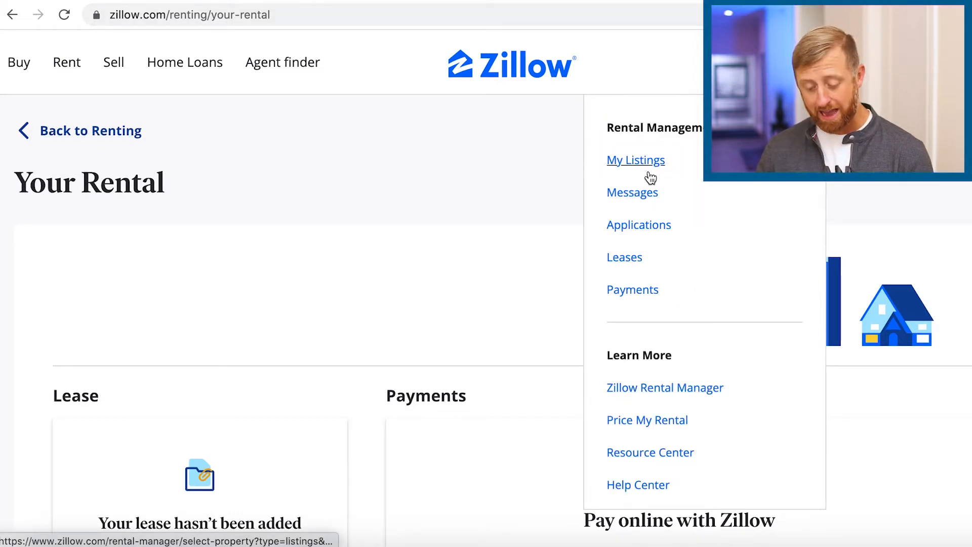
pyautogui.click(653, 171)
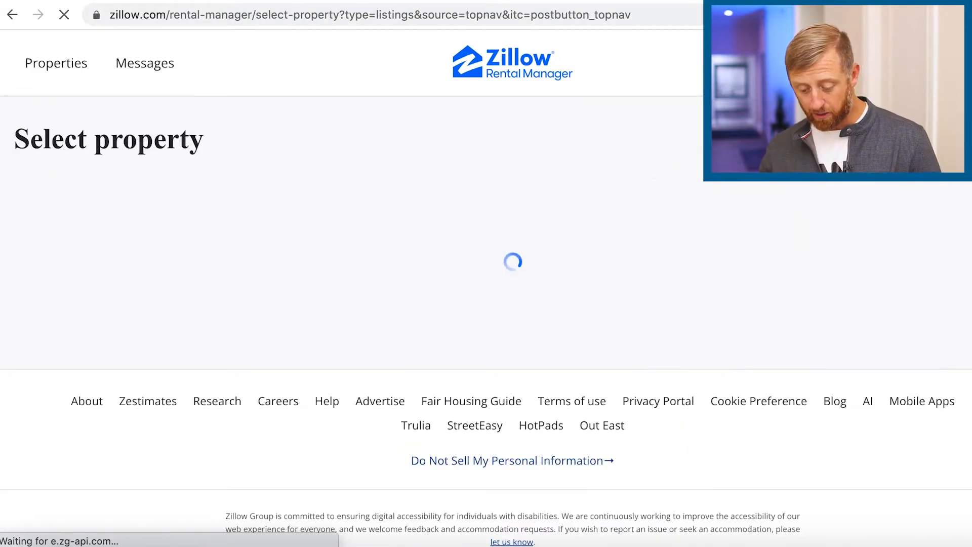
pyautogui.click(165, 261)
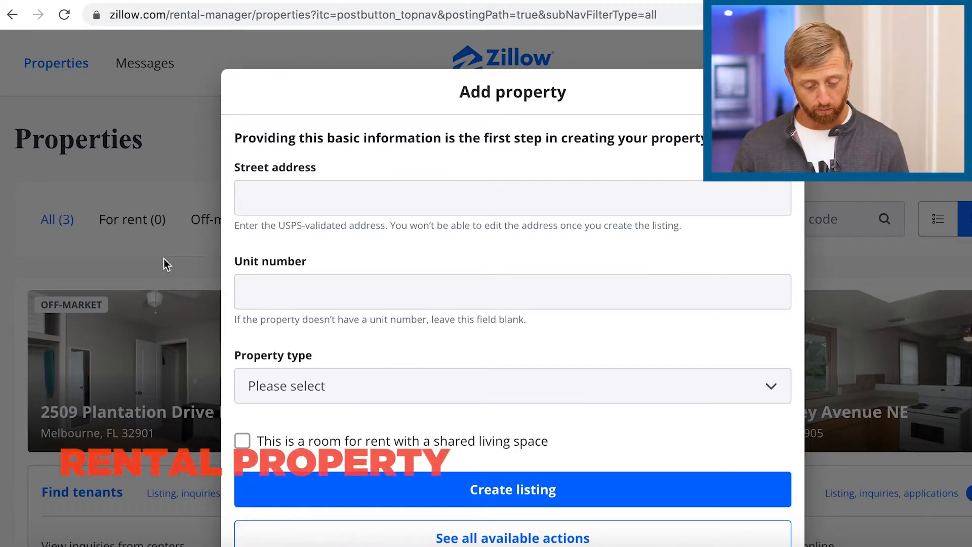
# Step: Enter the property's street address without a unit number and set the property type to House
pyautogui.click(325, 202)
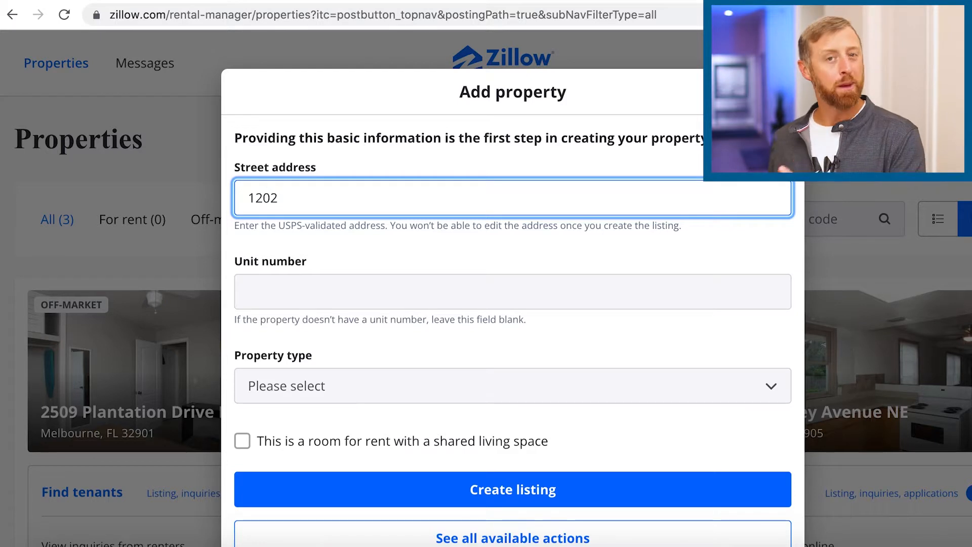
pyautogui.write('yose')
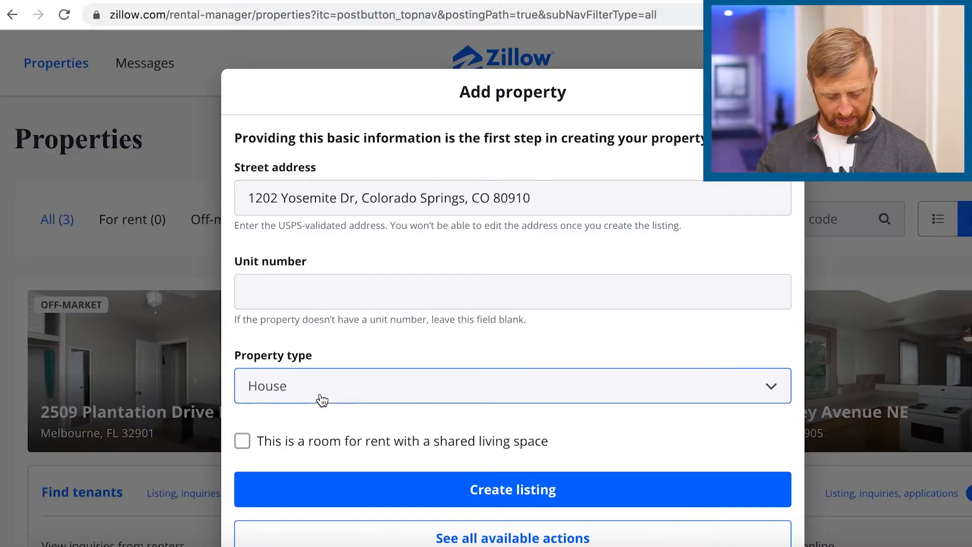
pyautogui.click(394, 383)
pyautogui.click(405, 351)
pyautogui.scroll(-3, 415, 339)
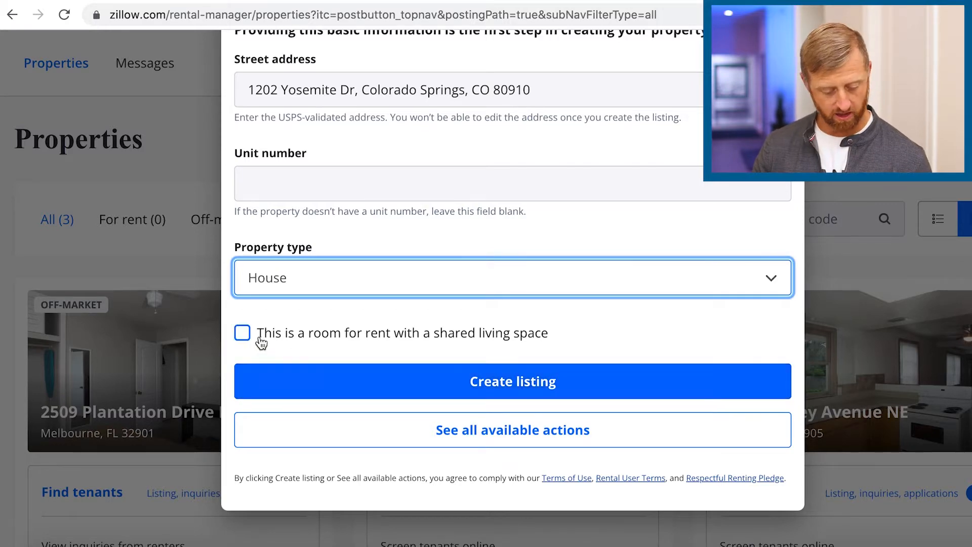
# Step: Create the listing for the entire house and confirm that its street address is correct
pyautogui.click(349, 381)
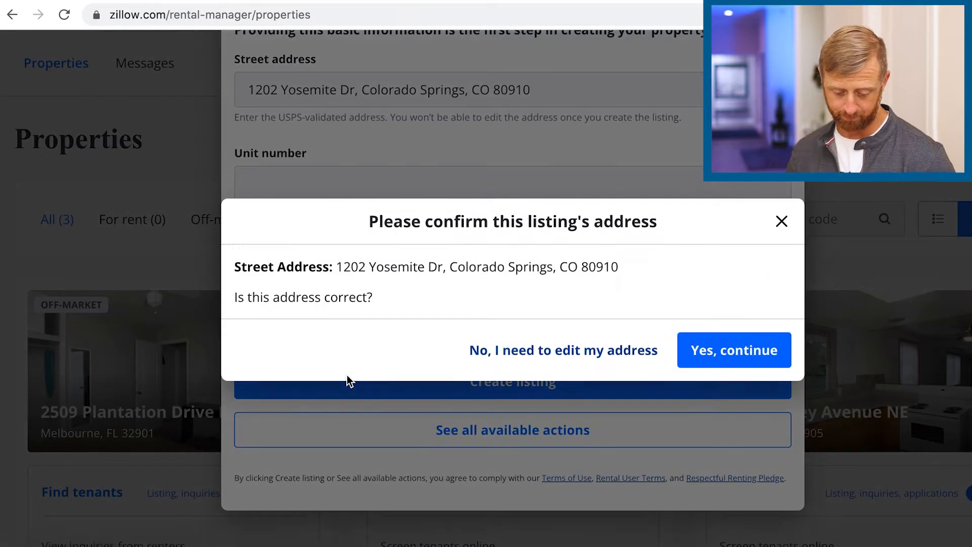
pyautogui.moveTo(372, 263); pyautogui.dragTo(699, 272)
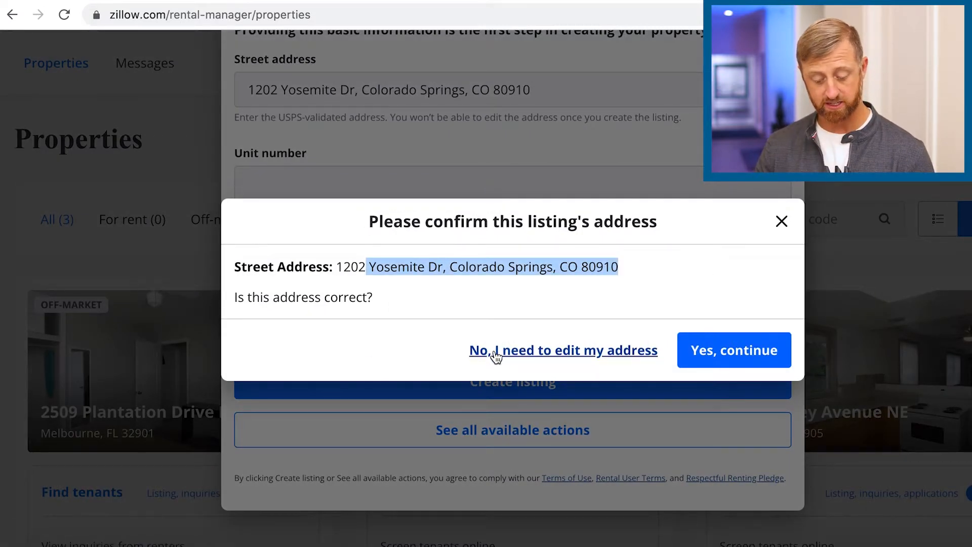
pyautogui.click(699, 349)
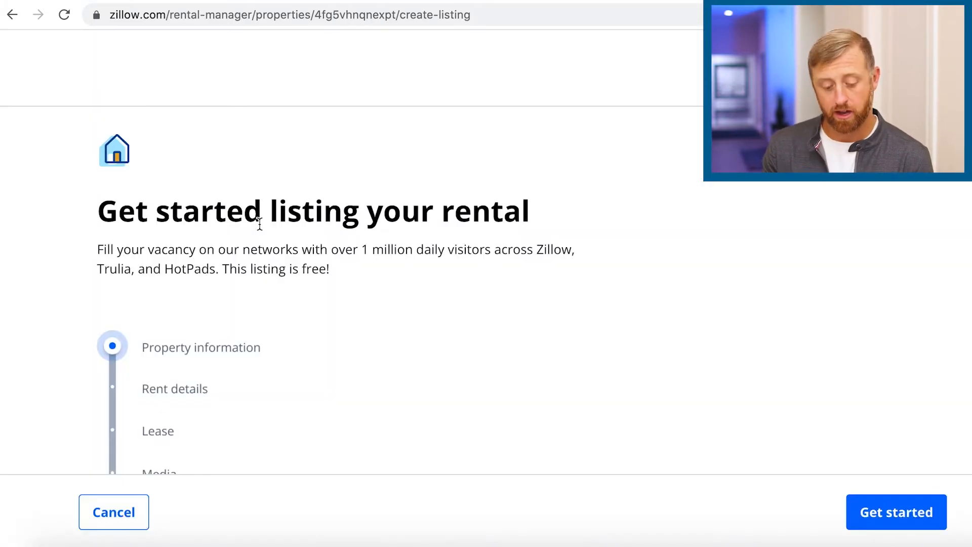
# Step: Review the stages of the listing setup and get started with the property information
pyautogui.scroll(-4, 468, 313)
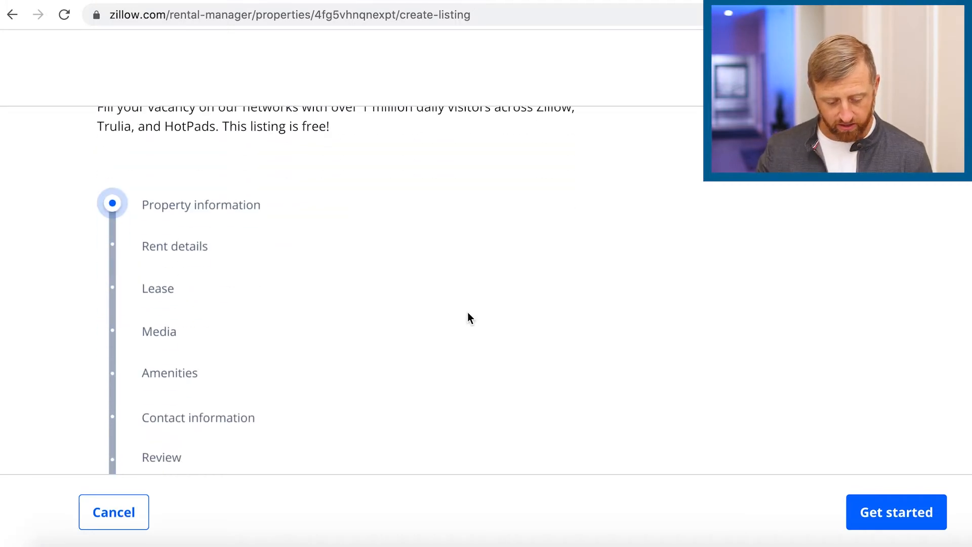
pyautogui.scroll(3, 467, 313)
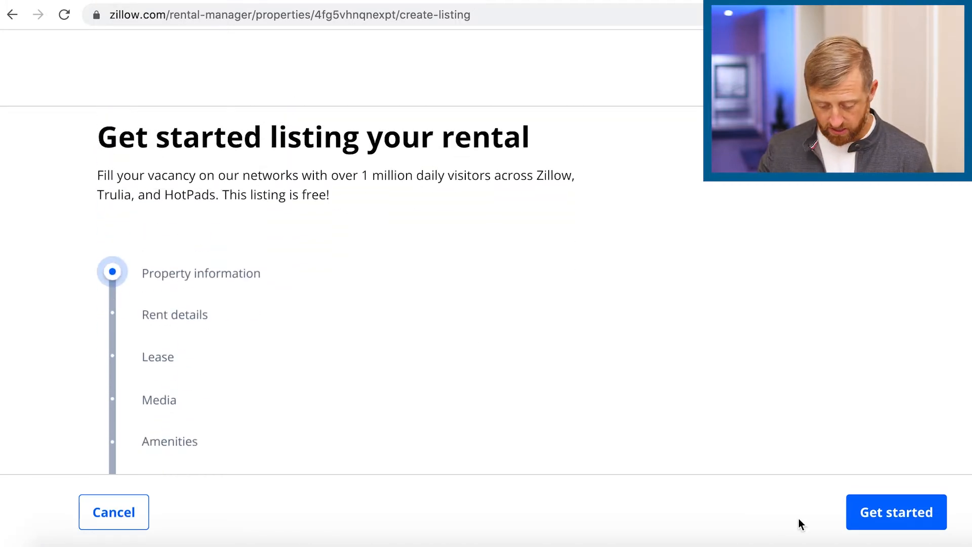
pyautogui.click(922, 509)
# Step: Accept the prefilled property facts without a description and keep the property address shown on the listing
pyautogui.click(105, 300)
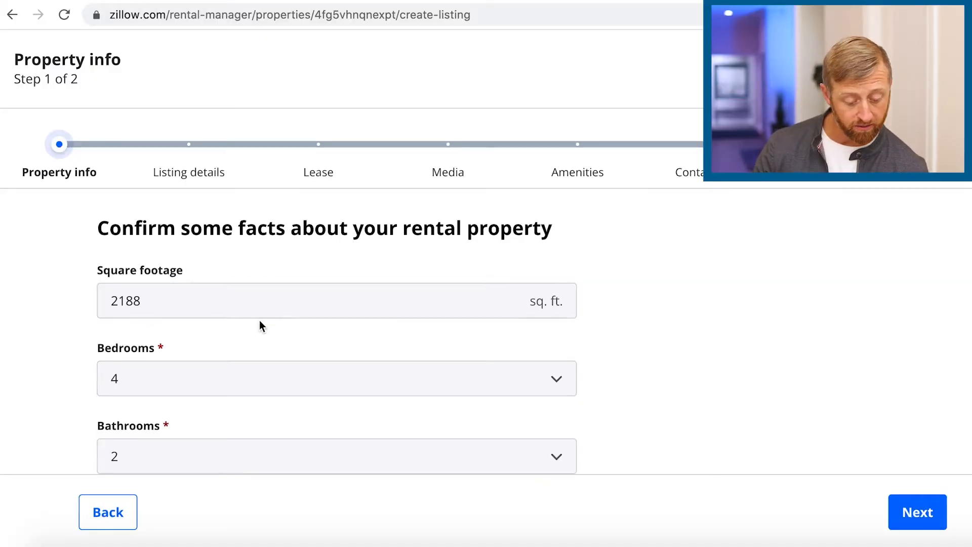
pyautogui.click(150, 300)
pyautogui.moveTo(150, 300); pyautogui.dragTo(109, 300)
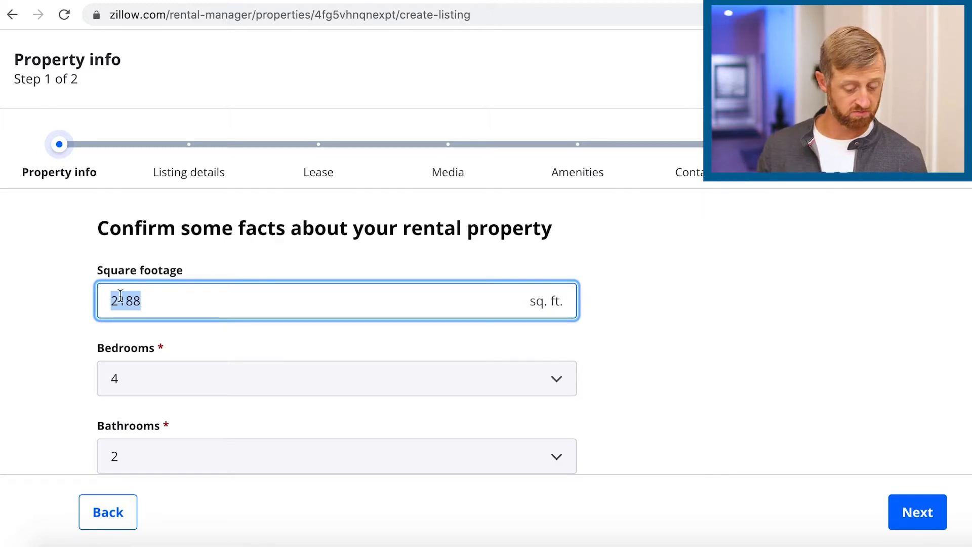
pyautogui.scroll(-5, 241, 345)
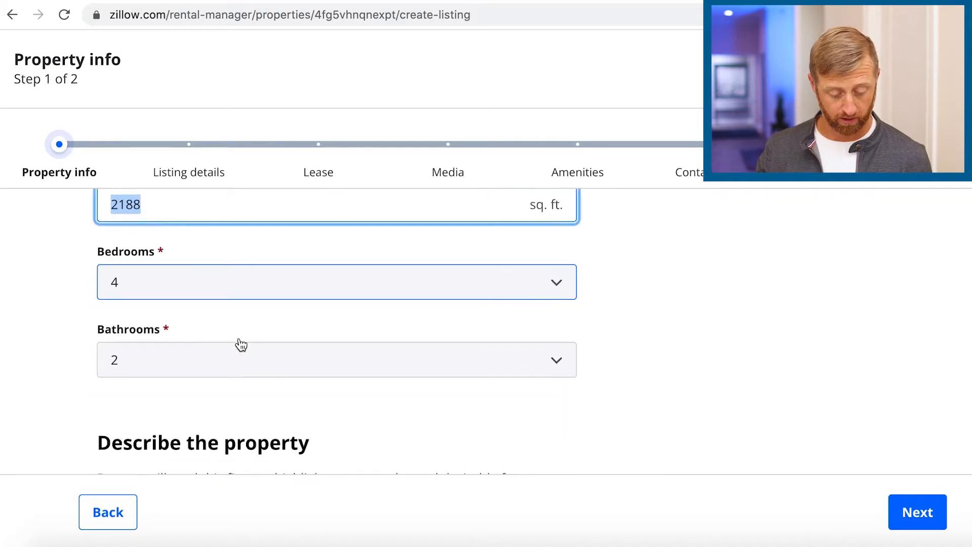
pyautogui.click(379, 425)
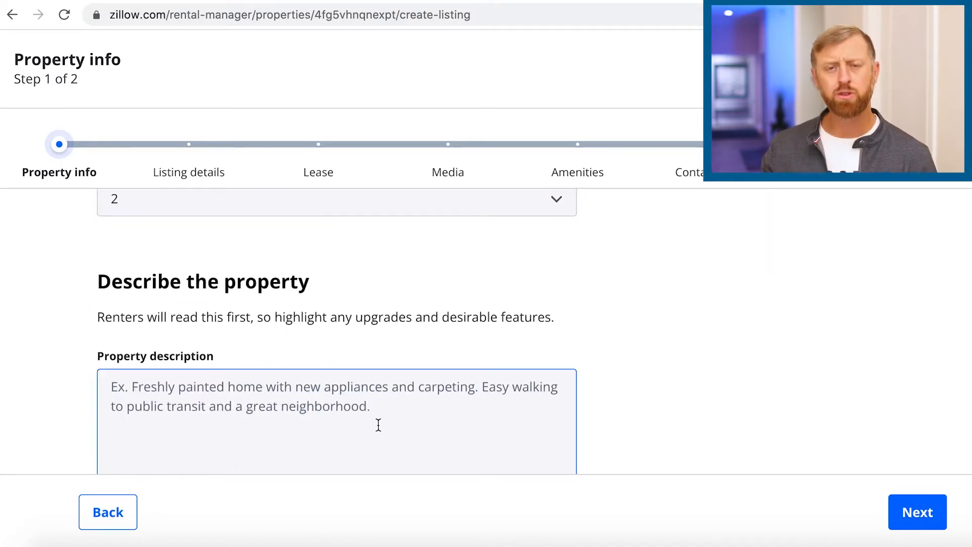
pyautogui.scroll(-1, 378, 424)
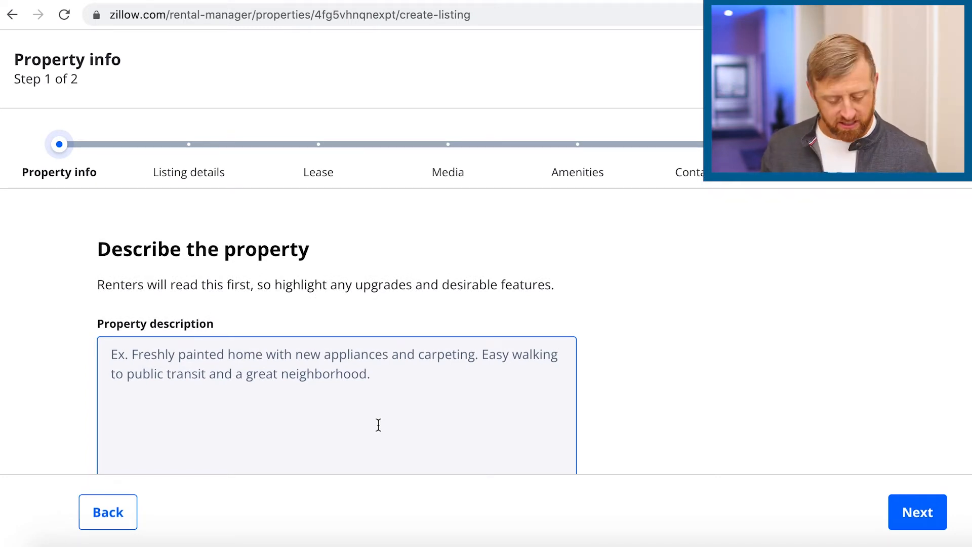
pyautogui.scroll(-3, 378, 424)
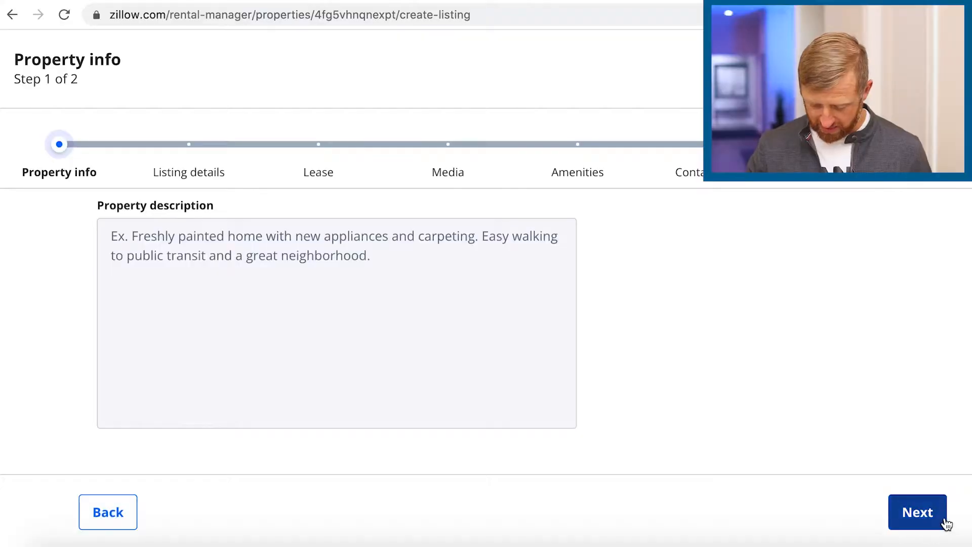
pyautogui.click(924, 514)
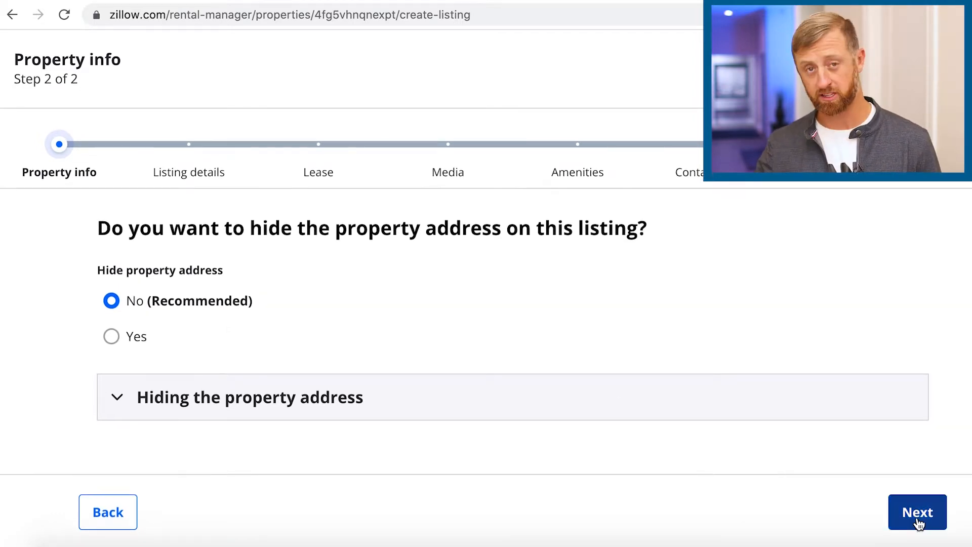
pyautogui.click(918, 522)
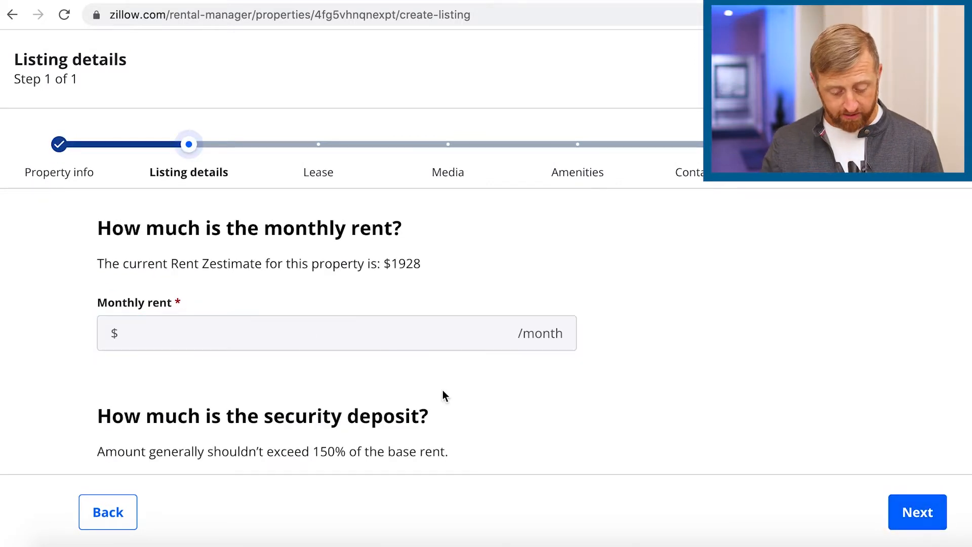
# Step: Set the monthly rent to the Rent Zestimate amount of $1928
pyautogui.scroll(-2, 375, 400)
pyautogui.scroll(2, 375, 400)
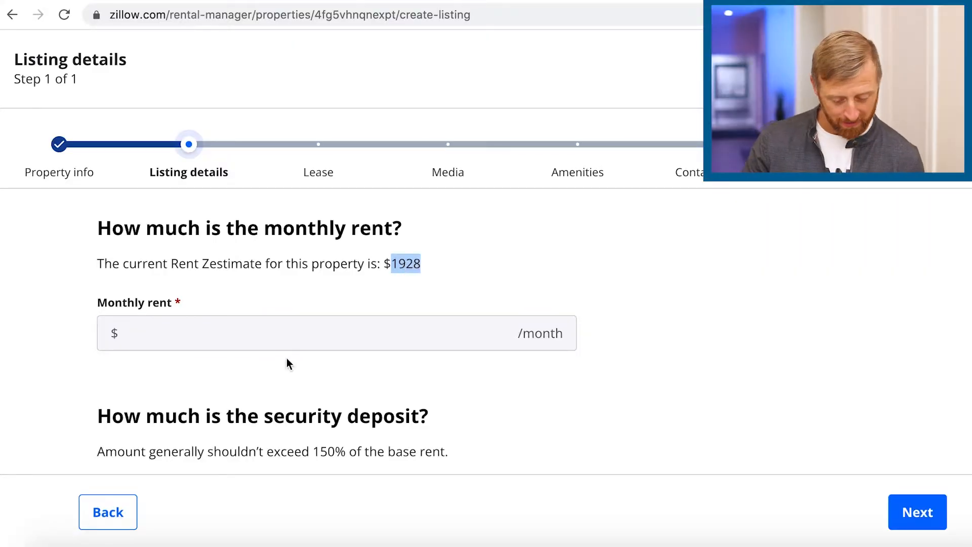
pyautogui.click(288, 347)
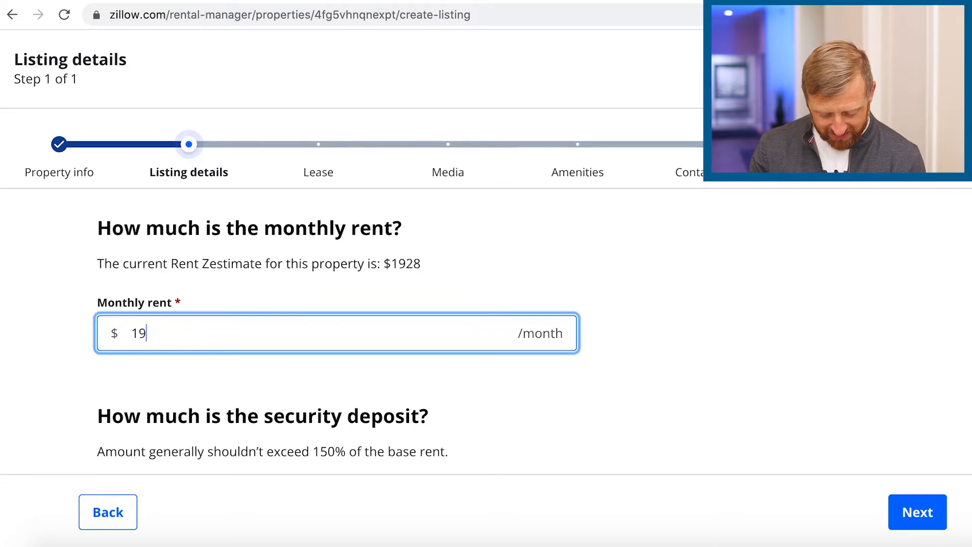
# Step: Set the security deposit to $1928
pyautogui.scroll(-3, 337, 330)
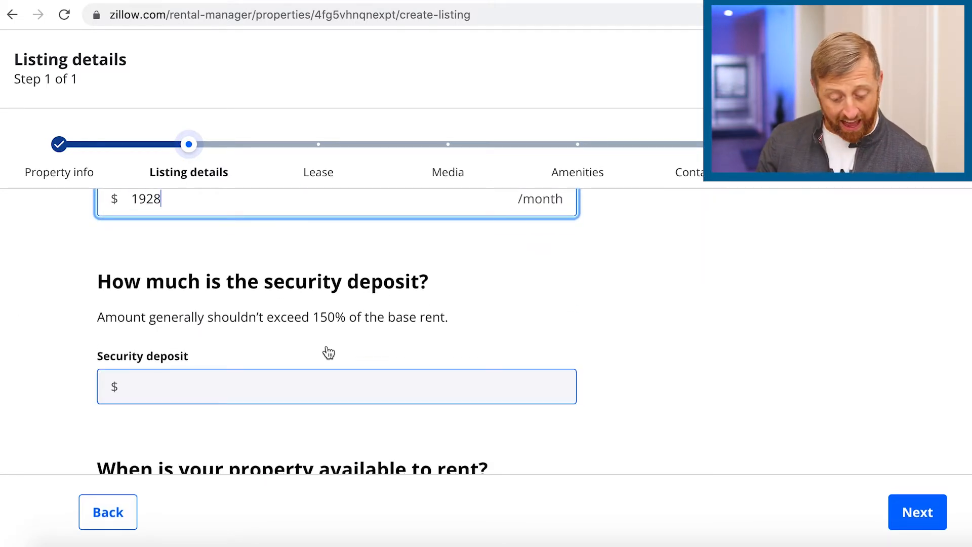
pyautogui.click(360, 388)
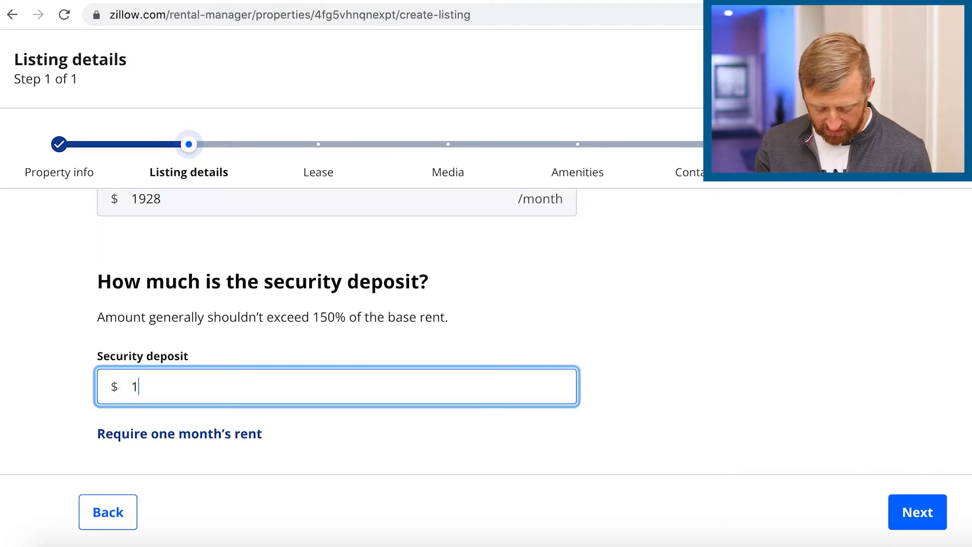
pyautogui.write('1928')
# Step: Accept 03/29/2022 as the available date and 1 year as the lease duration, and continue to the pet policy
pyautogui.scroll(-4, 372, 432)
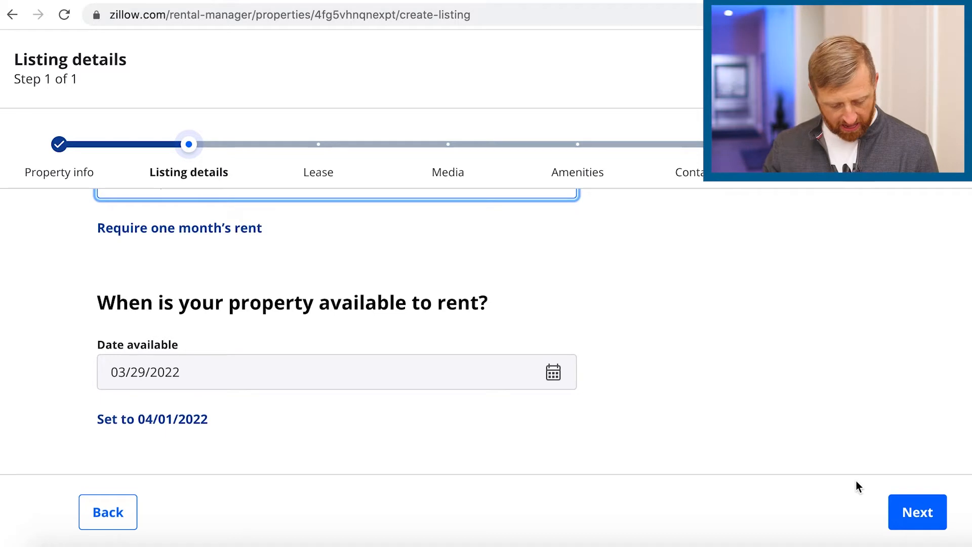
pyautogui.click(905, 509)
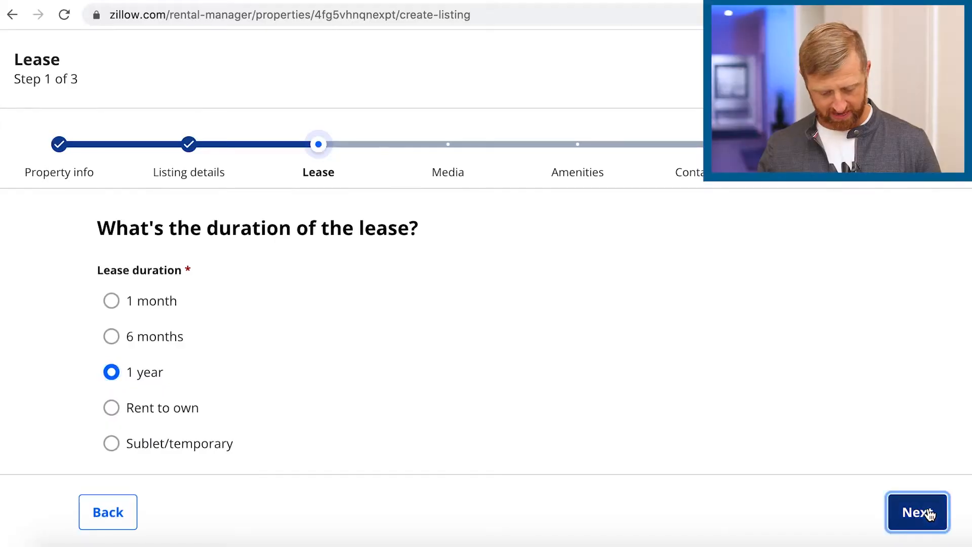
pyautogui.click(928, 512)
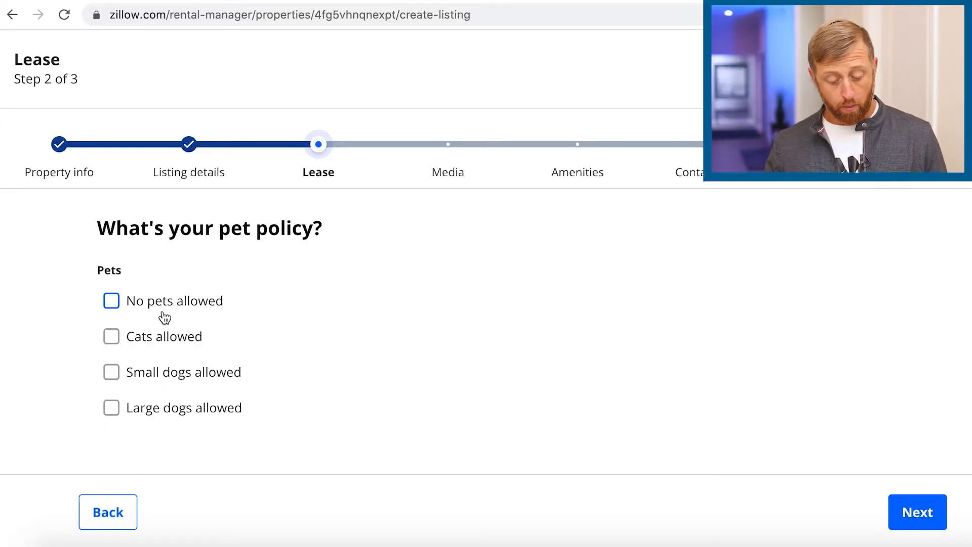